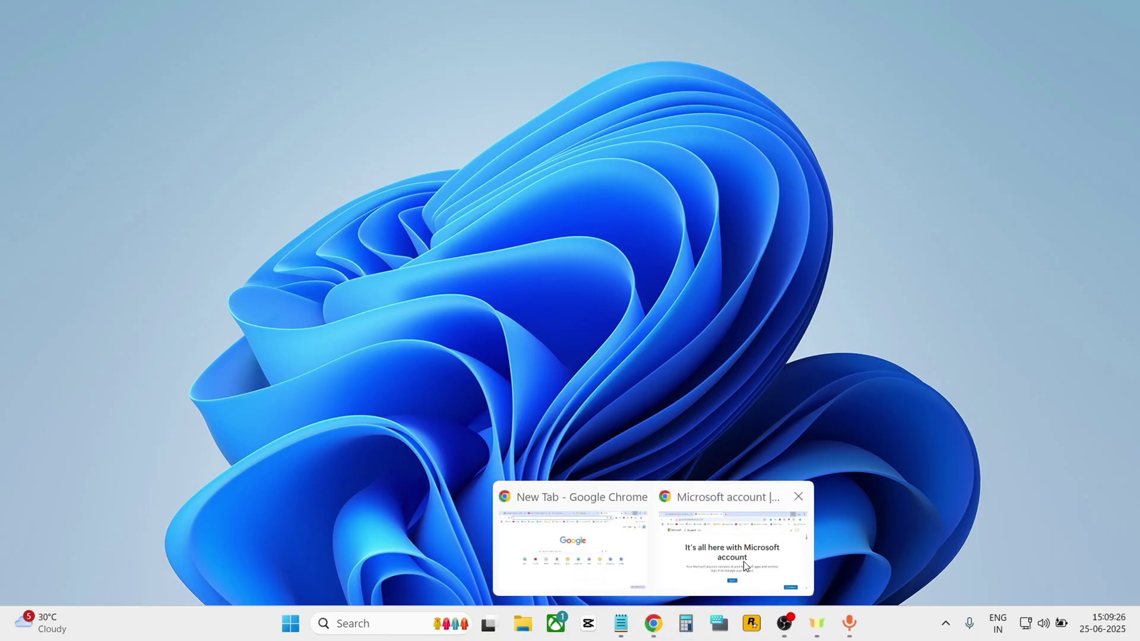
Step: In a new Chrome tab, rerun the earlier Google search for 'microsoft.com login'
{"action": "left_click", "coordinate": [743, 561]}
{"action": "left_click", "coordinate": [534, 53]}
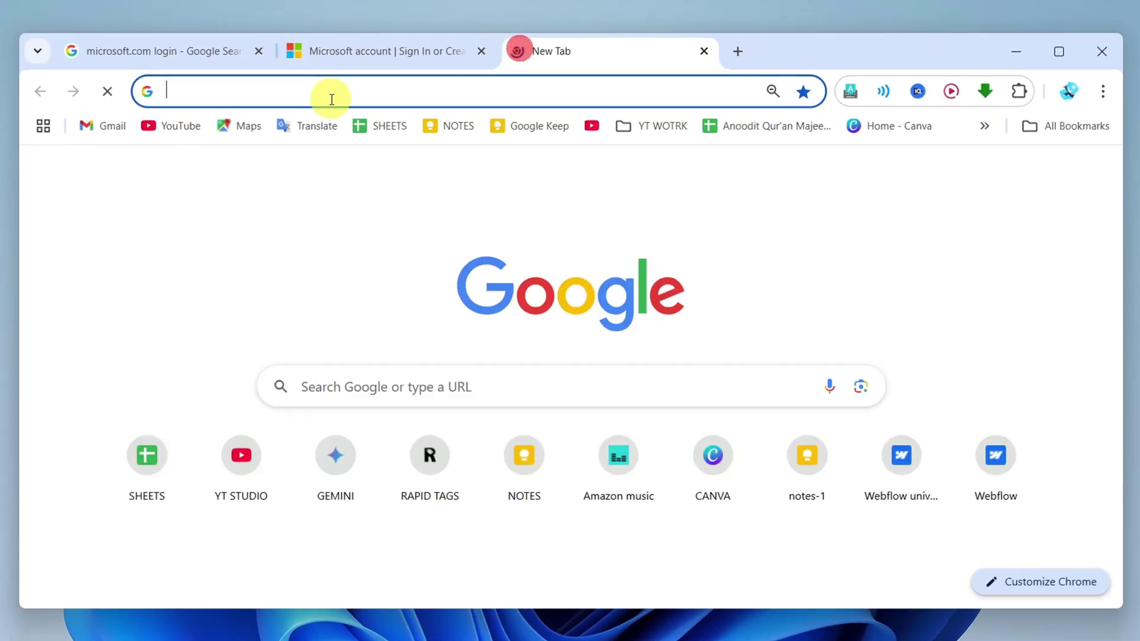
{"action": "left_click", "coordinate": [341, 92]}
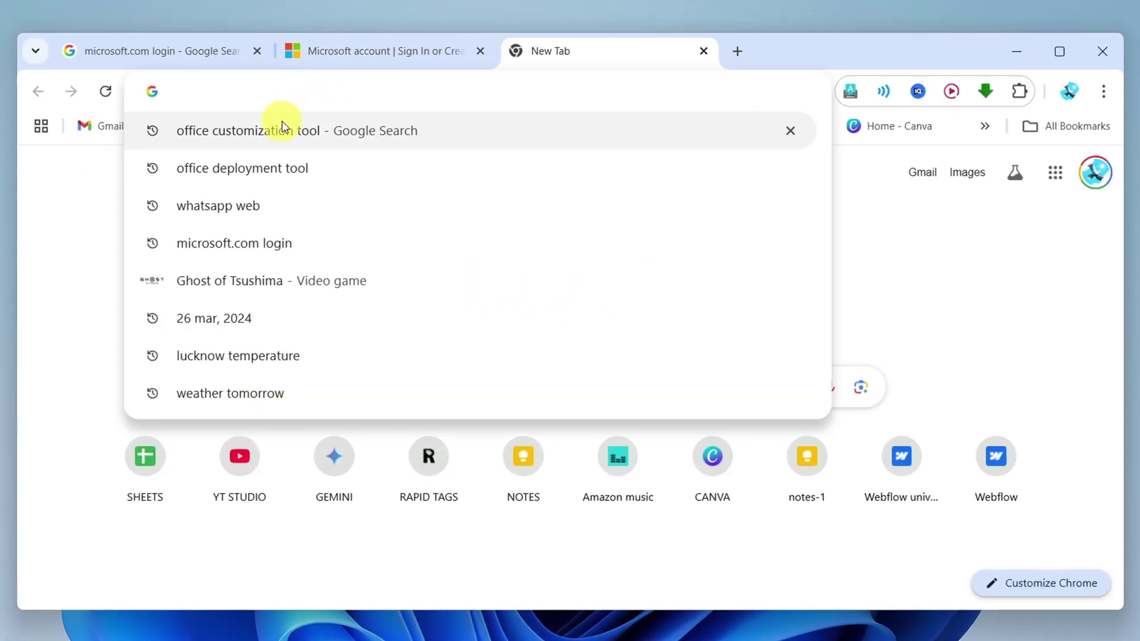
{"action": "left_click", "coordinate": [287, 241]}
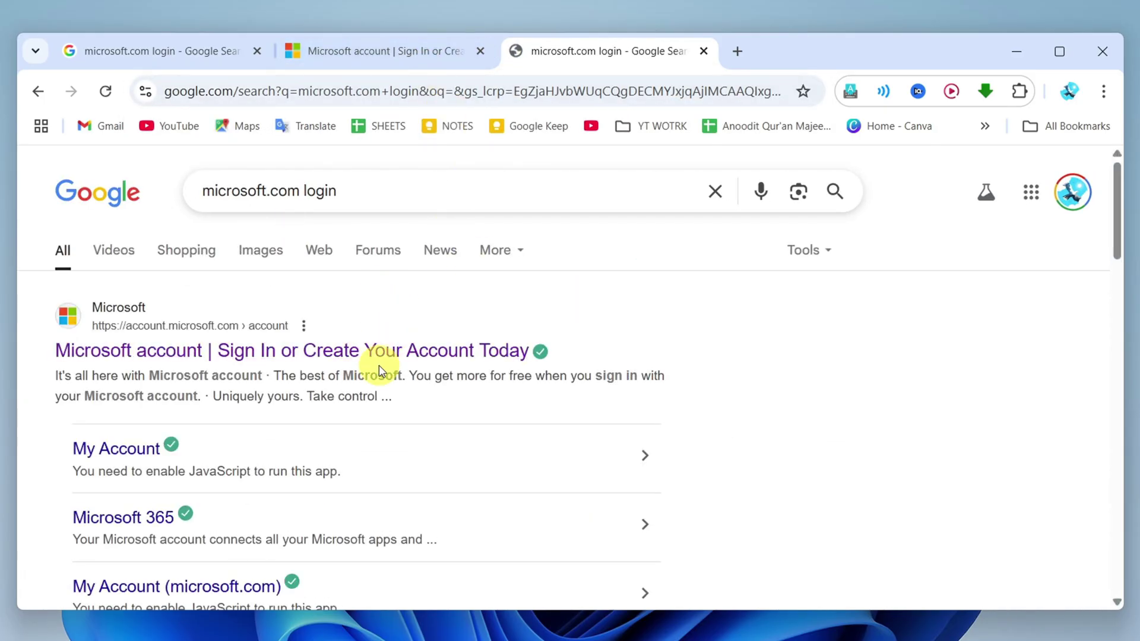
Step: From the Microsoft account result, bypass the saved account and reach 'Create your Microsoft account'
{"action": "left_click", "coordinate": [299, 358]}
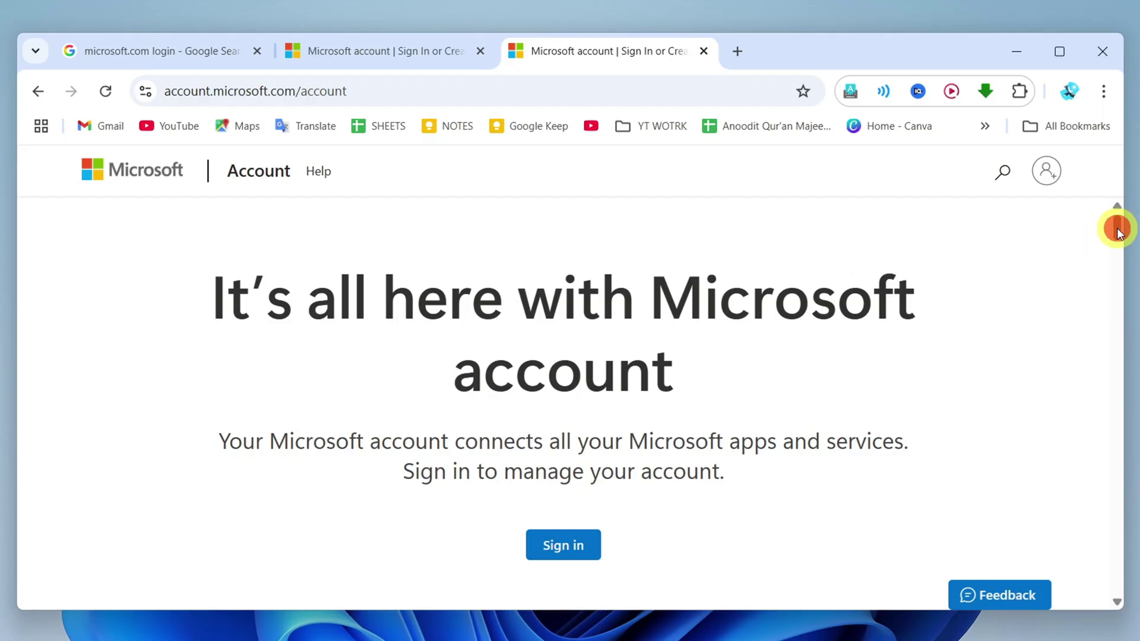
{"action": "left_click_drag", "start_coordinate": [1116, 225], "coordinate": [1118, 225]}
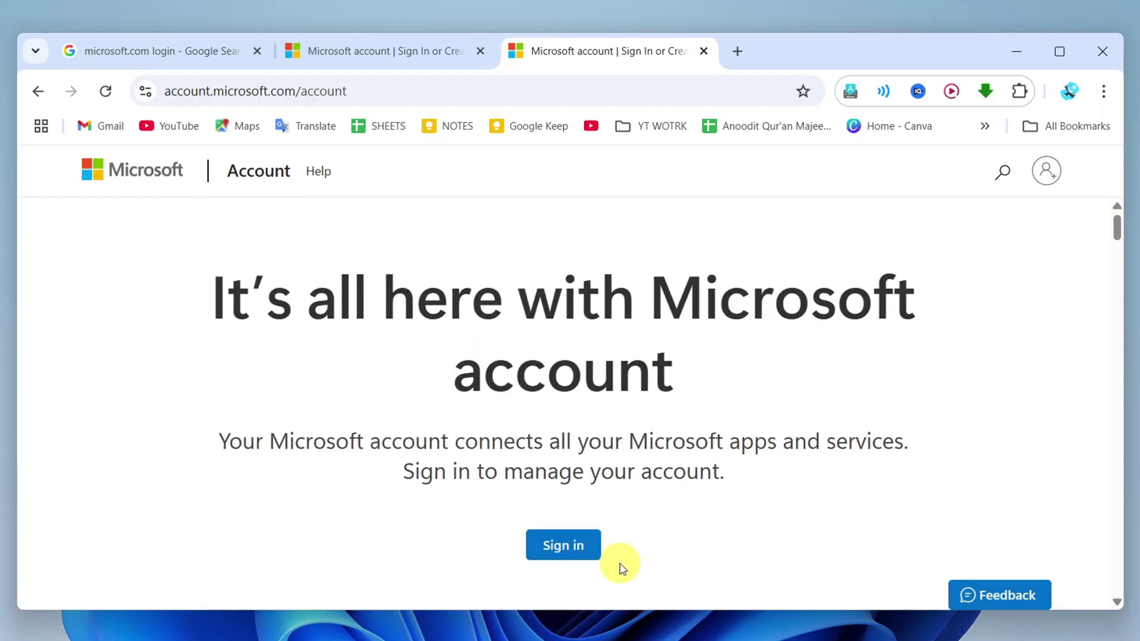
{"action": "left_click", "coordinate": [547, 546]}
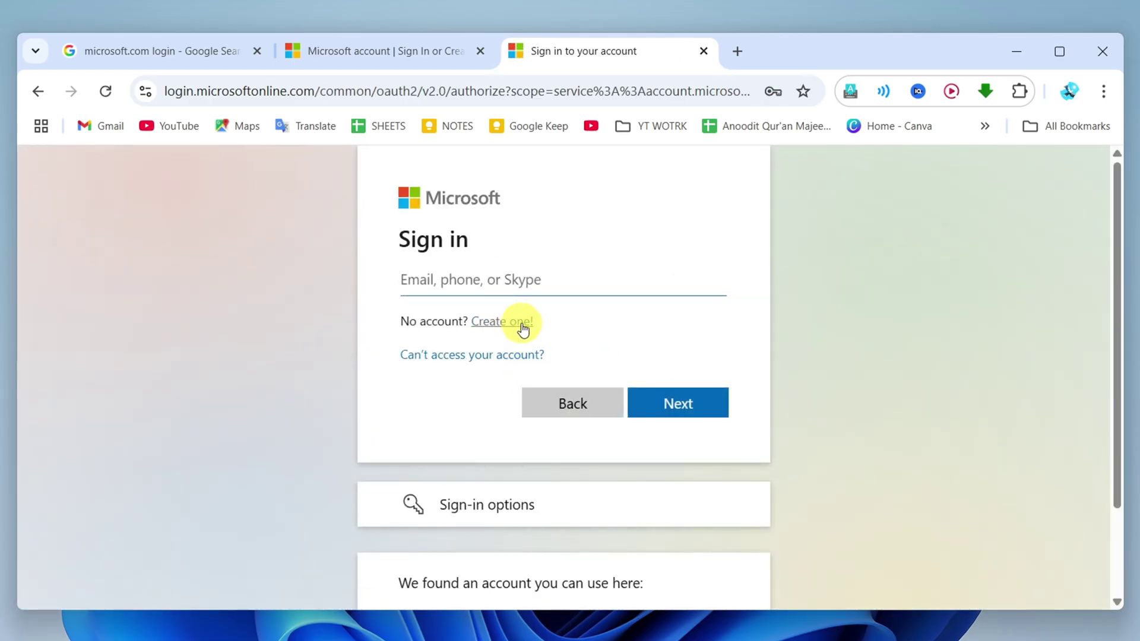
{"action": "left_click", "coordinate": [504, 321]}
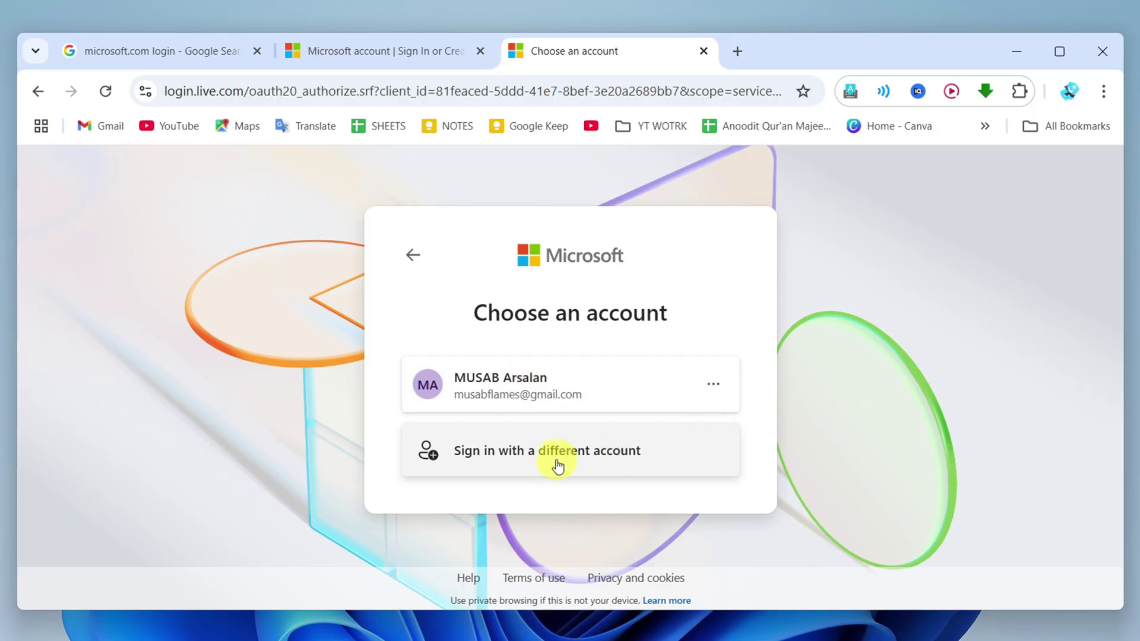
{"action": "left_click", "coordinate": [712, 386]}
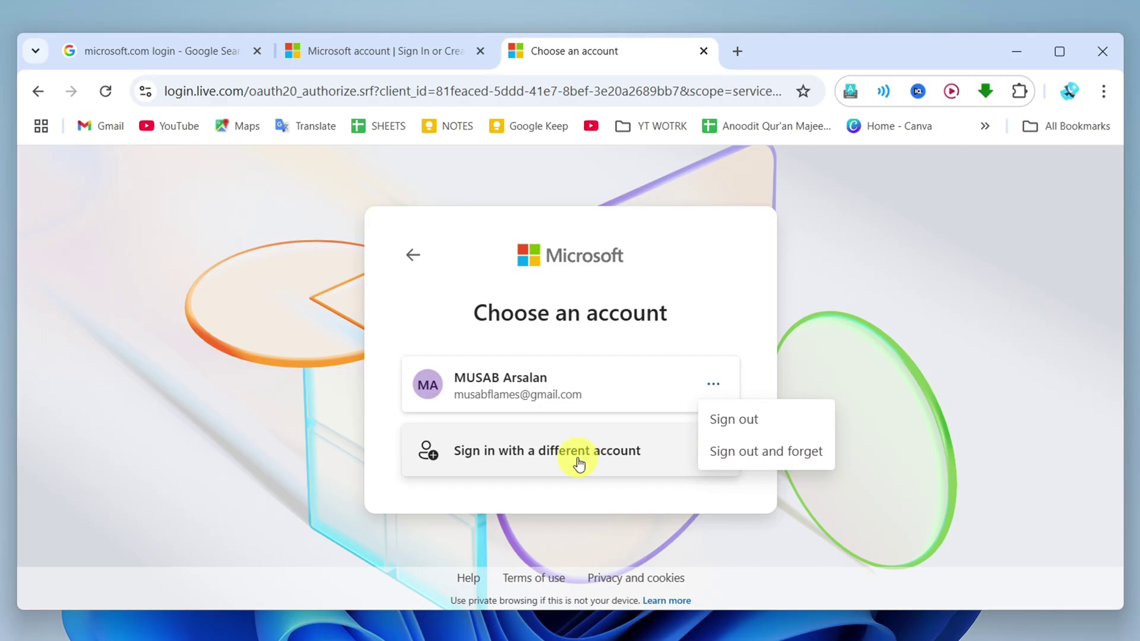
{"action": "left_click", "coordinate": [507, 449]}
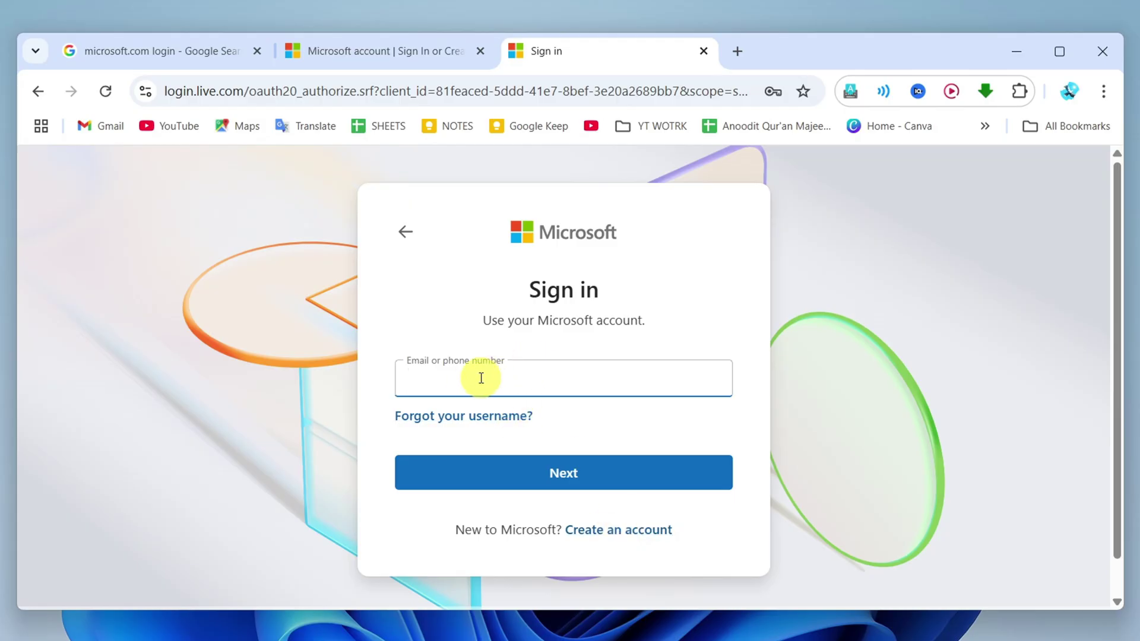
{"action": "left_click", "coordinate": [602, 532]}
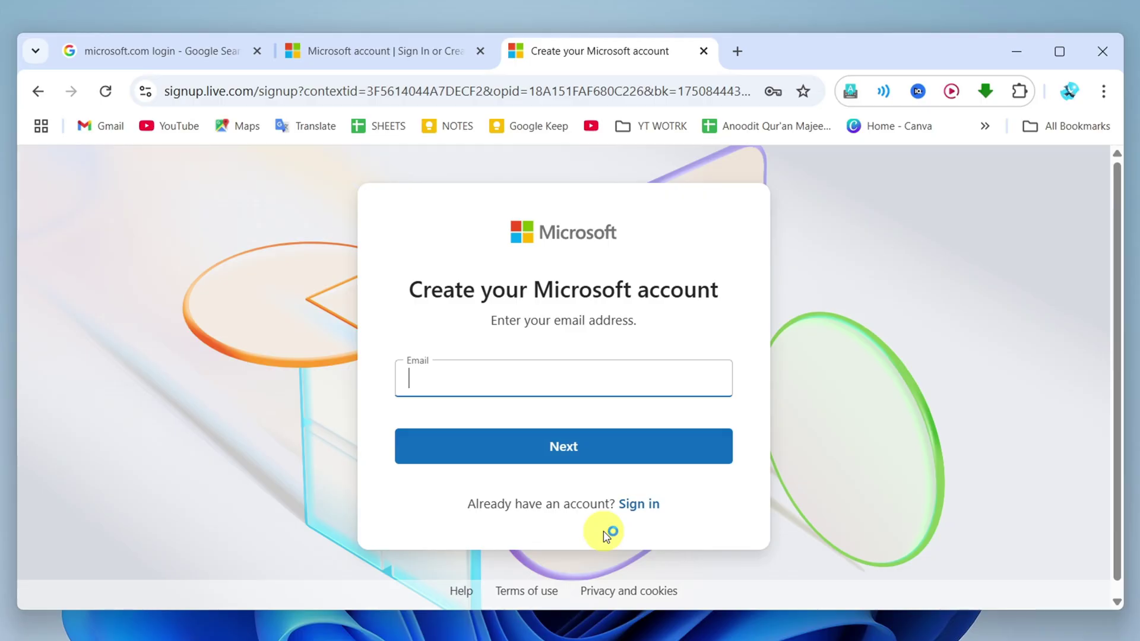
Step: Enter the new account's Gmail address as the sign-up email and continue
{"action": "left_click", "coordinate": [552, 376]}
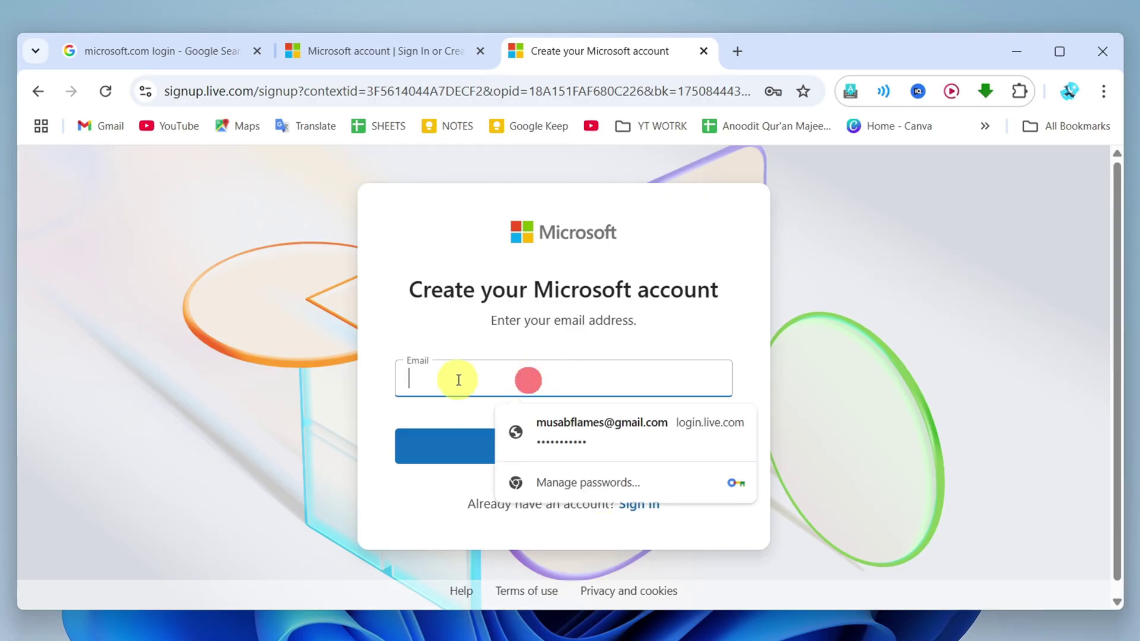
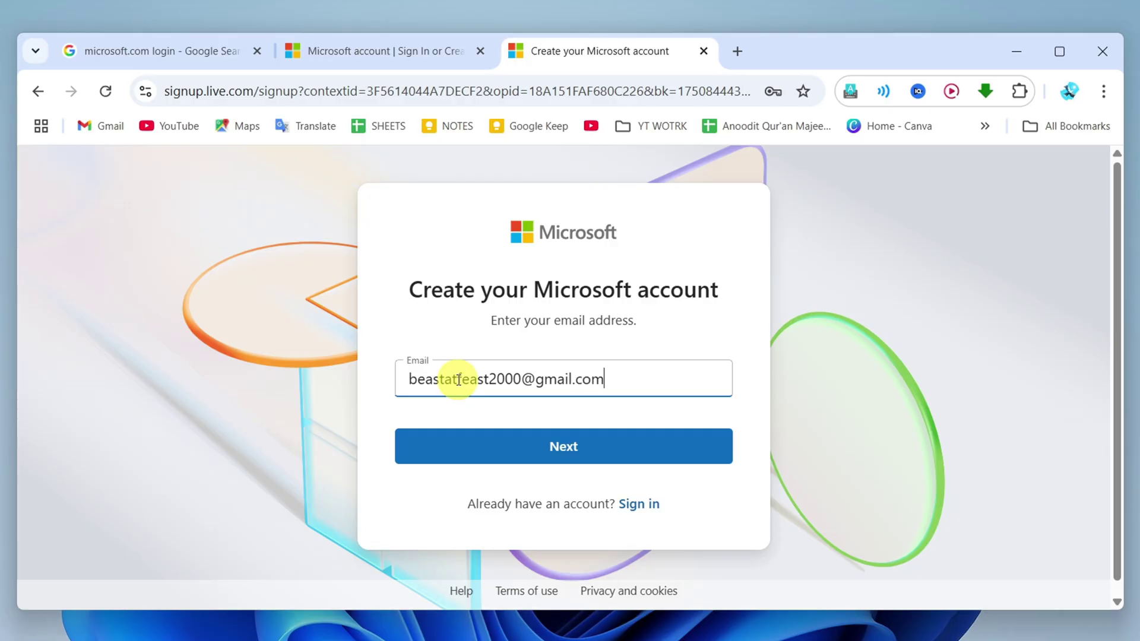
{"action": "left_click", "coordinate": [581, 449]}
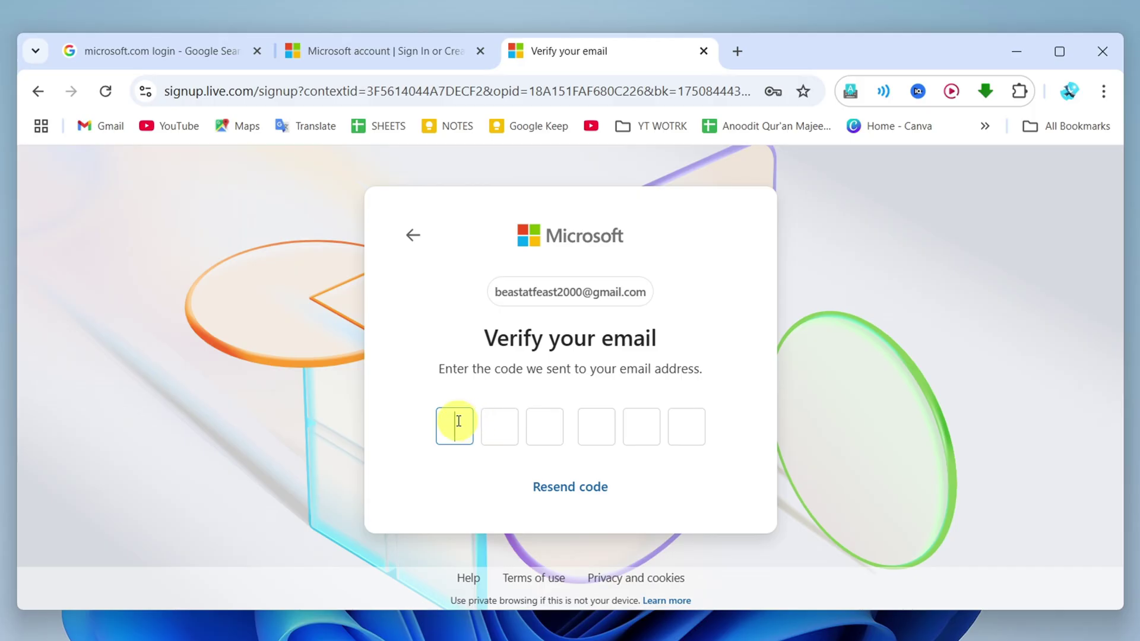
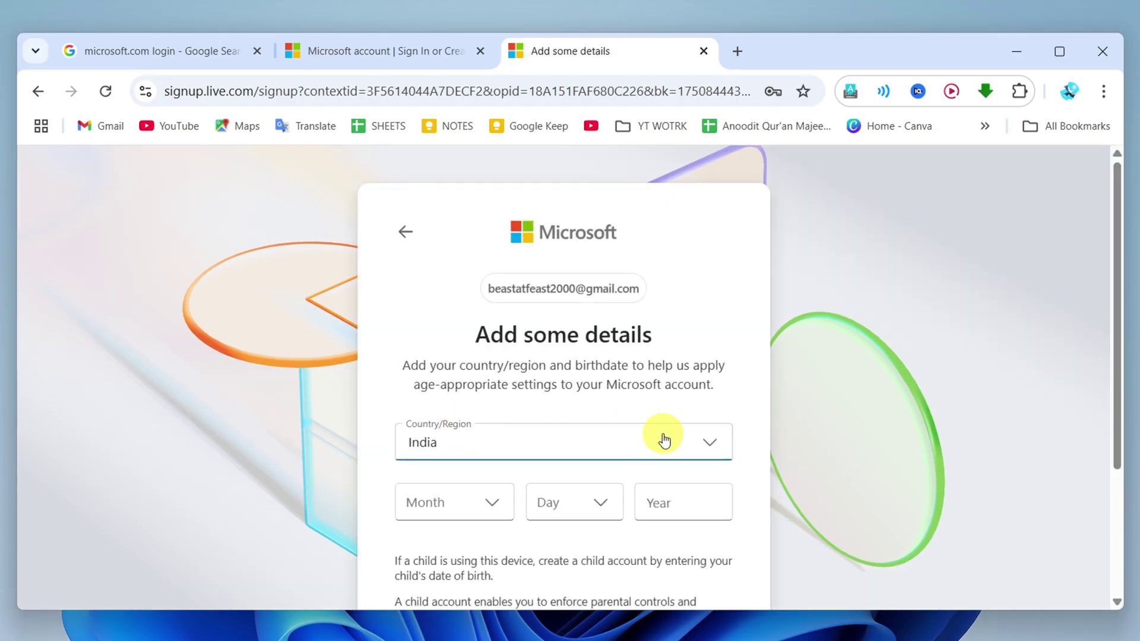
Step: Enter the emailed verification code, then submit country India and birthdate April 16, 2000
{"action": "left_click", "coordinate": [710, 442]}
{"action": "left_click", "coordinate": [481, 504]}
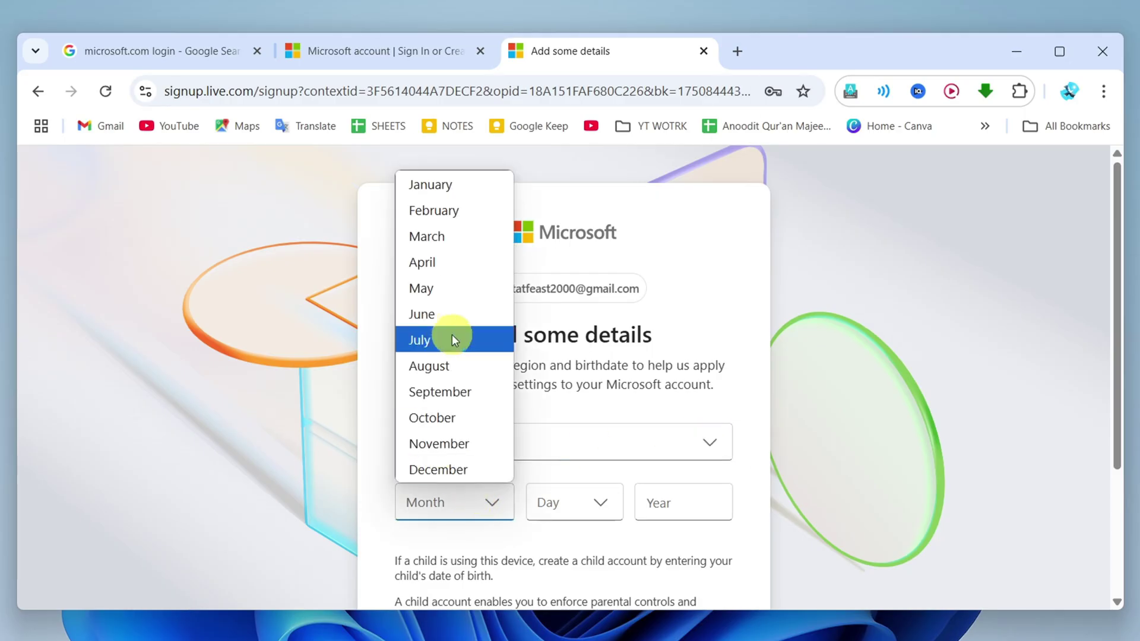
{"action": "left_click", "coordinate": [443, 267]}
{"action": "left_click", "coordinate": [590, 498]}
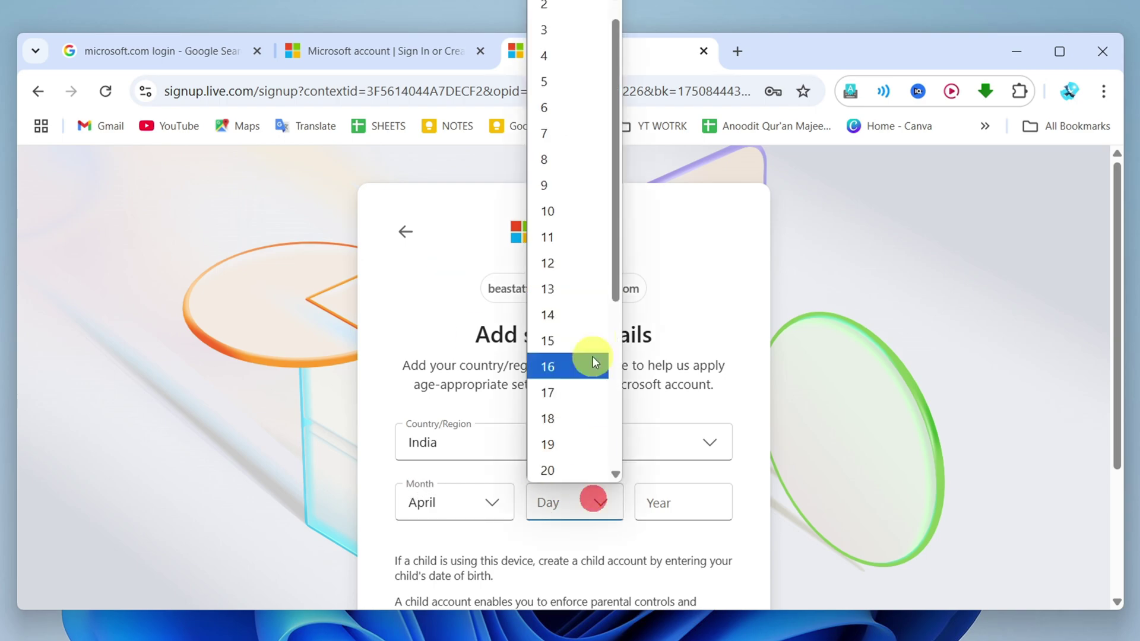
{"action": "left_click", "coordinate": [552, 365]}
{"action": "left_click", "coordinate": [678, 501]}
{"action": "type", "text": "2"}
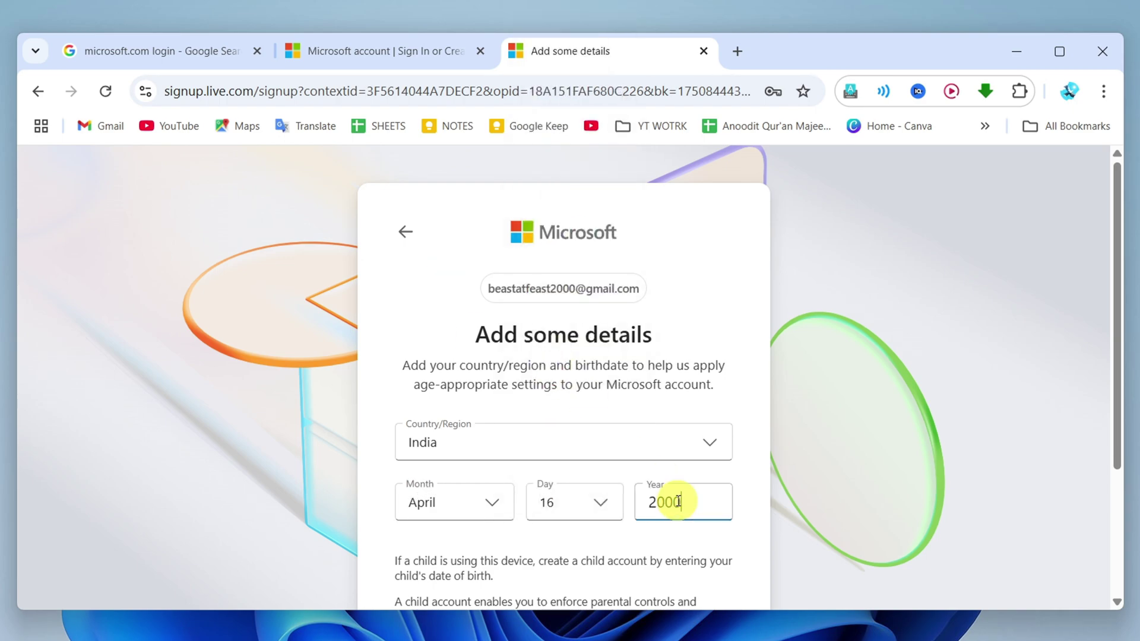
{"action": "type", "text": "000"}
{"action": "left_click_drag", "start_coordinate": [1115, 357], "coordinate": [1099, 473]}
{"action": "left_click", "coordinate": [508, 499]}
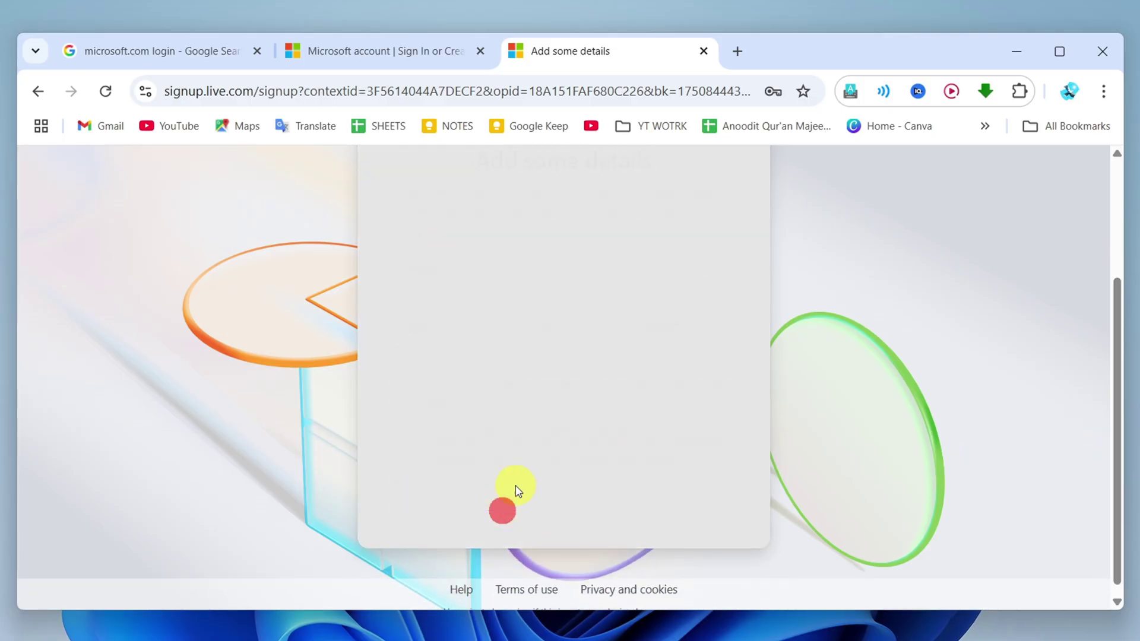
Step: Enter the account's first and last name, correcting capitalization, and submit
{"action": "left_click", "coordinate": [479, 246]}
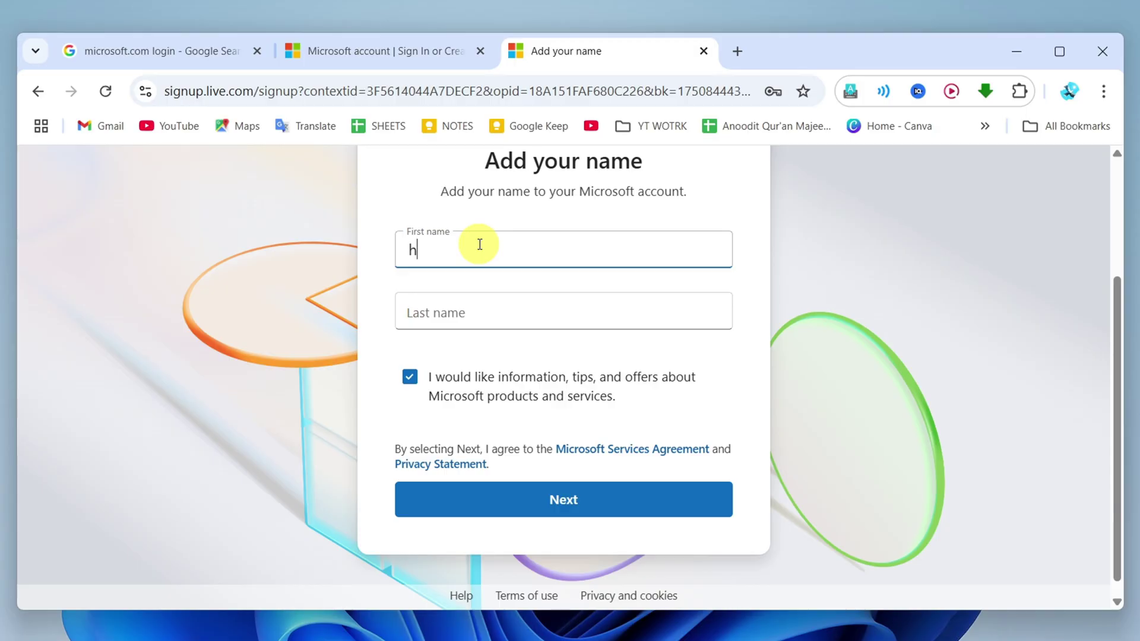
{"action": "left_click", "coordinate": [465, 311]}
{"action": "type", "text": "techy"}
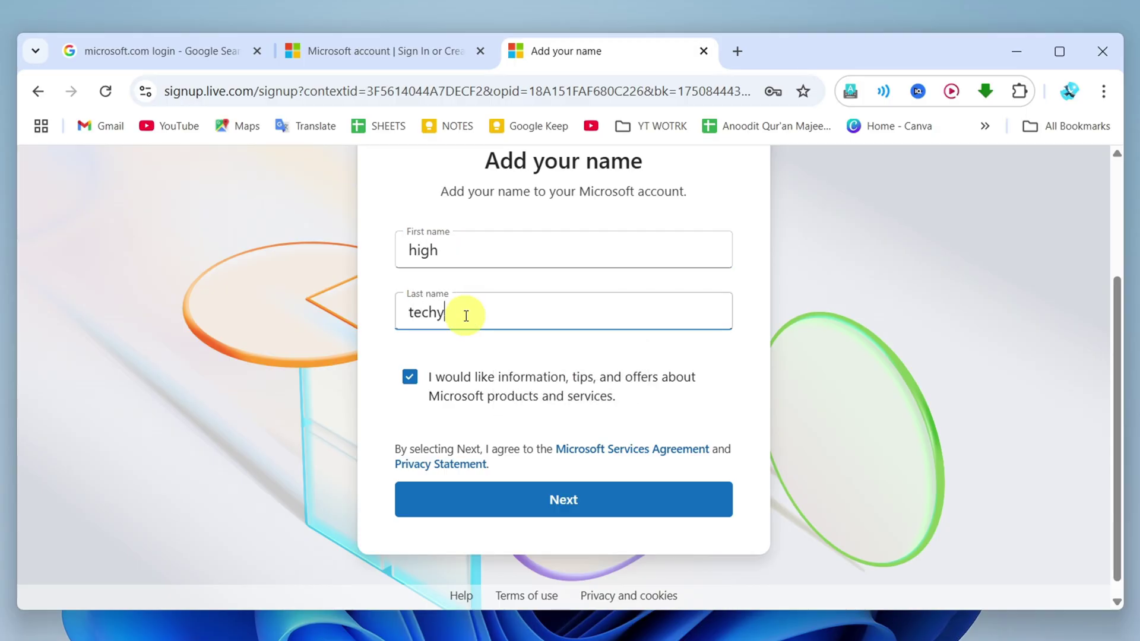
{"action": "left_click", "coordinate": [415, 249]}
{"action": "left_click", "coordinate": [415, 307]}
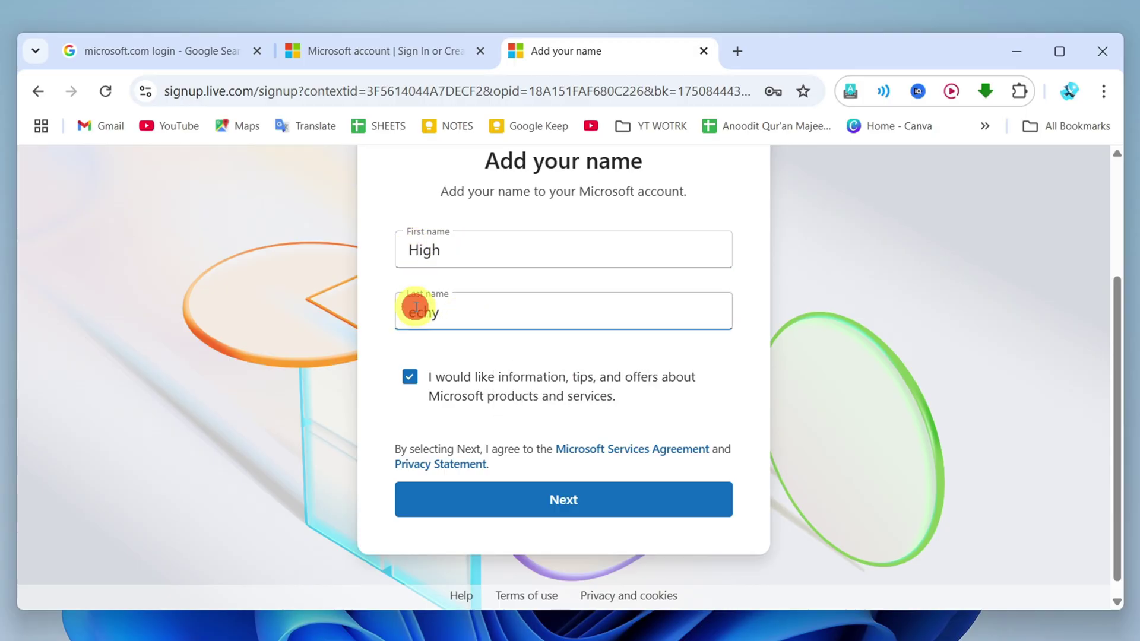
{"action": "left_click", "coordinate": [579, 502]}
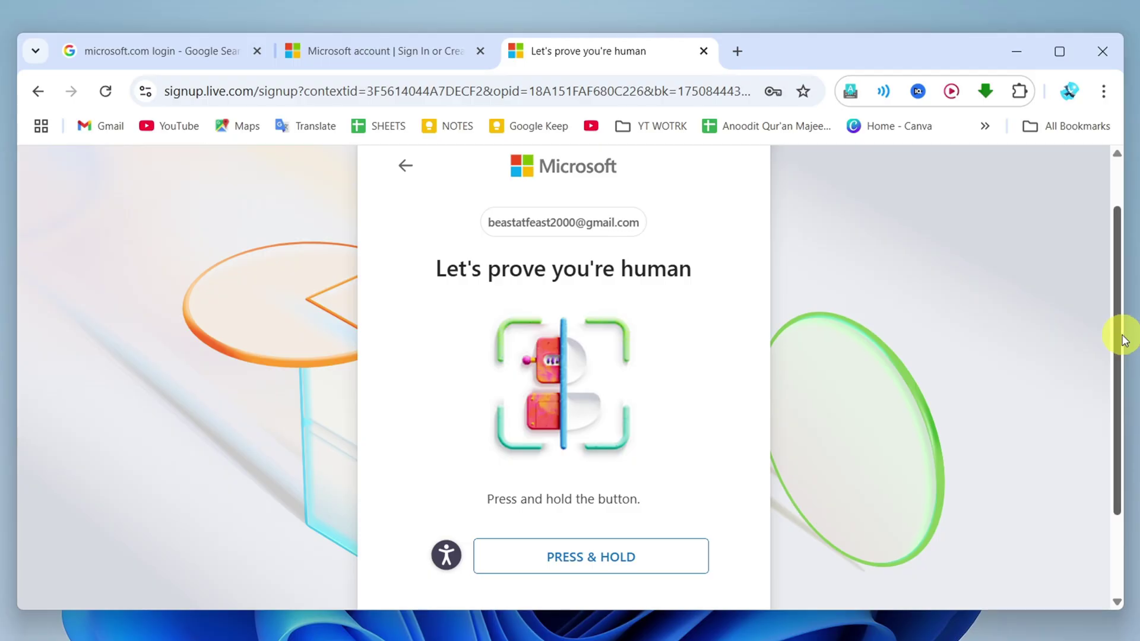
Step: Pass the prove-you're-human check by holding the PRESS & HOLD button
{"action": "left_click_drag", "start_coordinate": [1117, 334], "coordinate": [1112, 409]}
{"action": "scroll", "coordinate": [1099, 330], "scroll_direction": "up", "scroll_amount": 3}
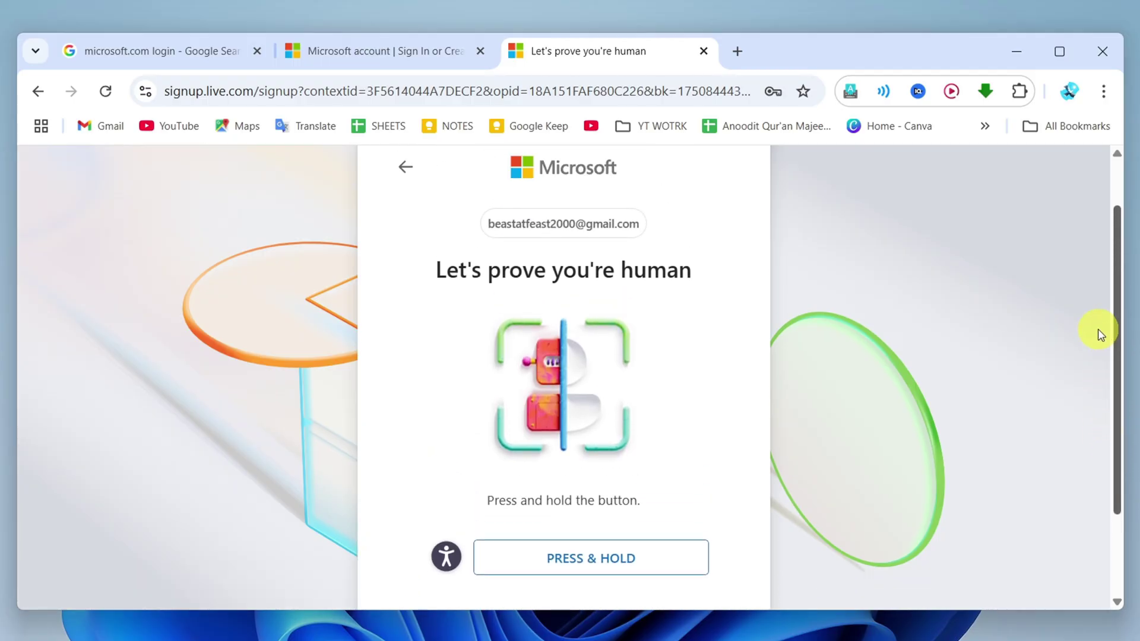
{"action": "scroll", "coordinate": [1097, 380], "scroll_direction": "down", "scroll_amount": 3}
{"action": "scroll", "coordinate": [1092, 392], "scroll_direction": "up", "scroll_amount": 1}
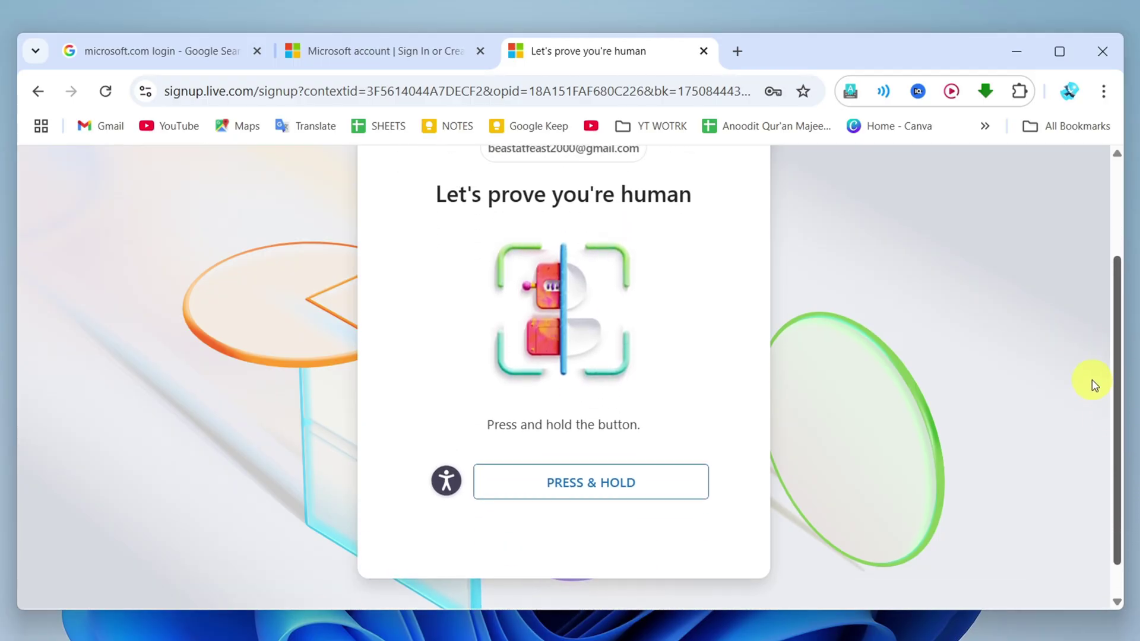
{"action": "left_click_drag", "start_coordinate": [562, 501], "coordinate": [697, 507]}
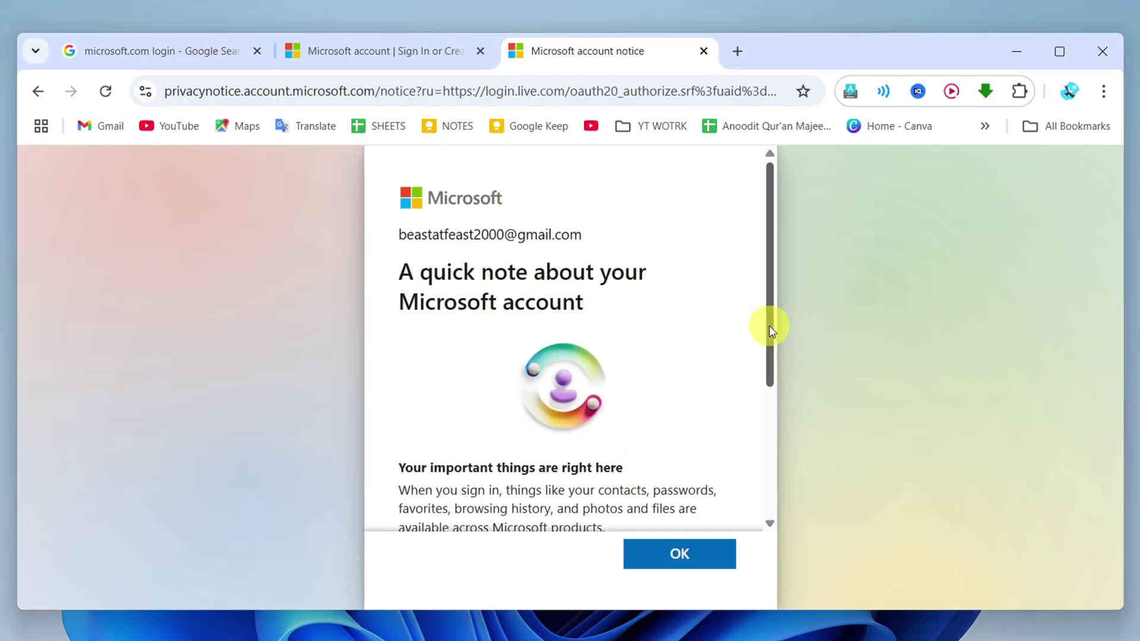
Step: Accept the privacy notice and verify sign-in with the code emailed to the account
{"action": "left_click_drag", "start_coordinate": [773, 298], "coordinate": [768, 496]}
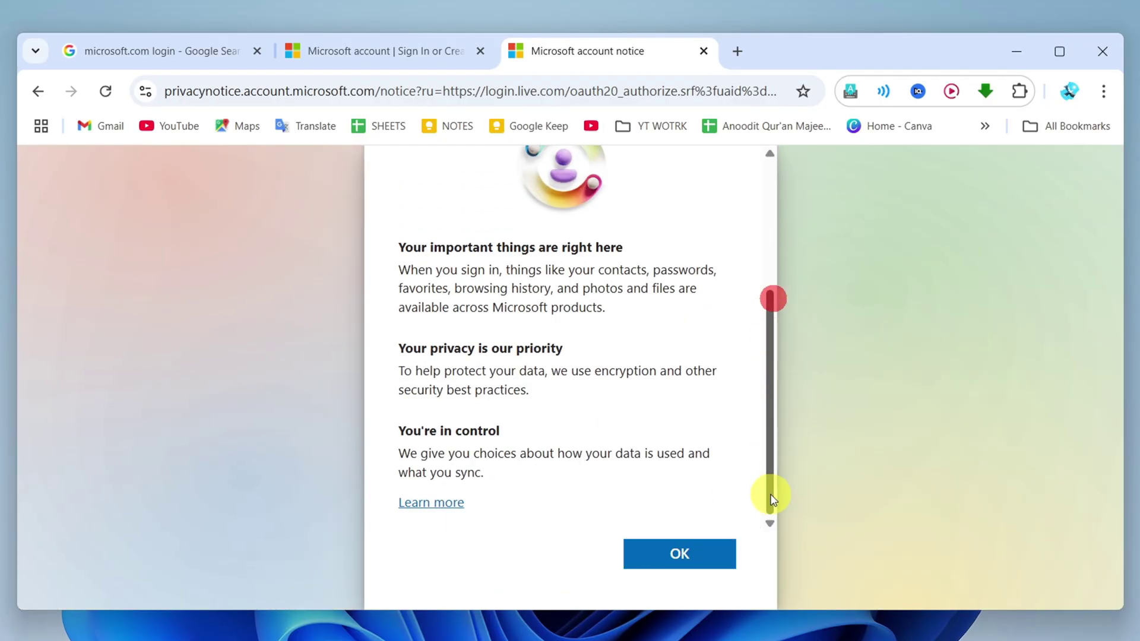
{"action": "left_click", "coordinate": [675, 554]}
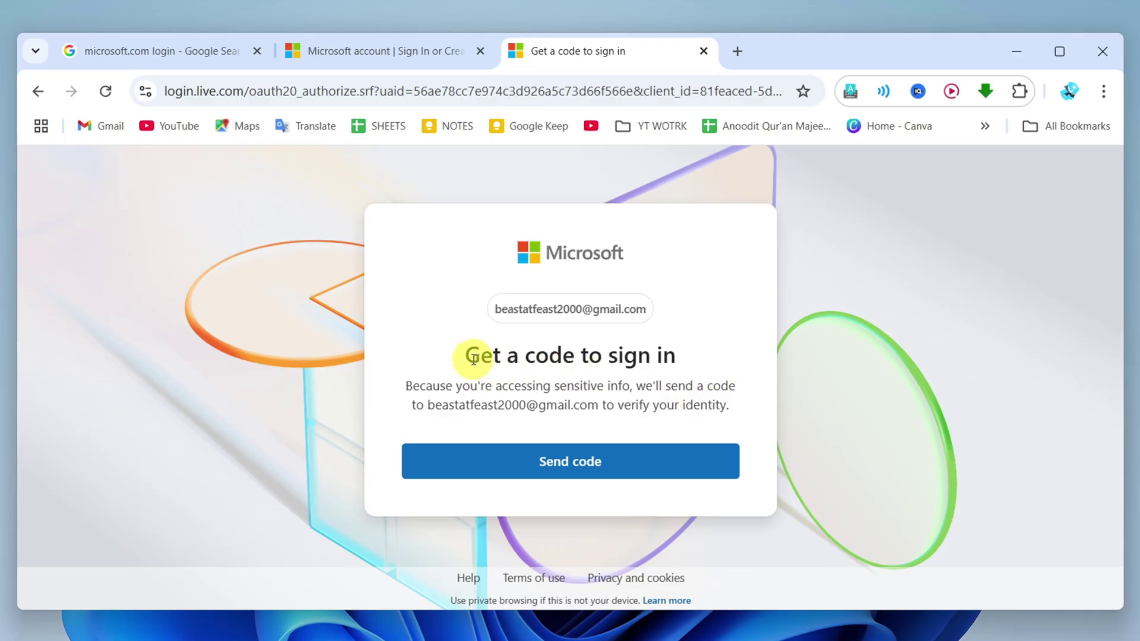
{"action": "left_click", "coordinate": [575, 461]}
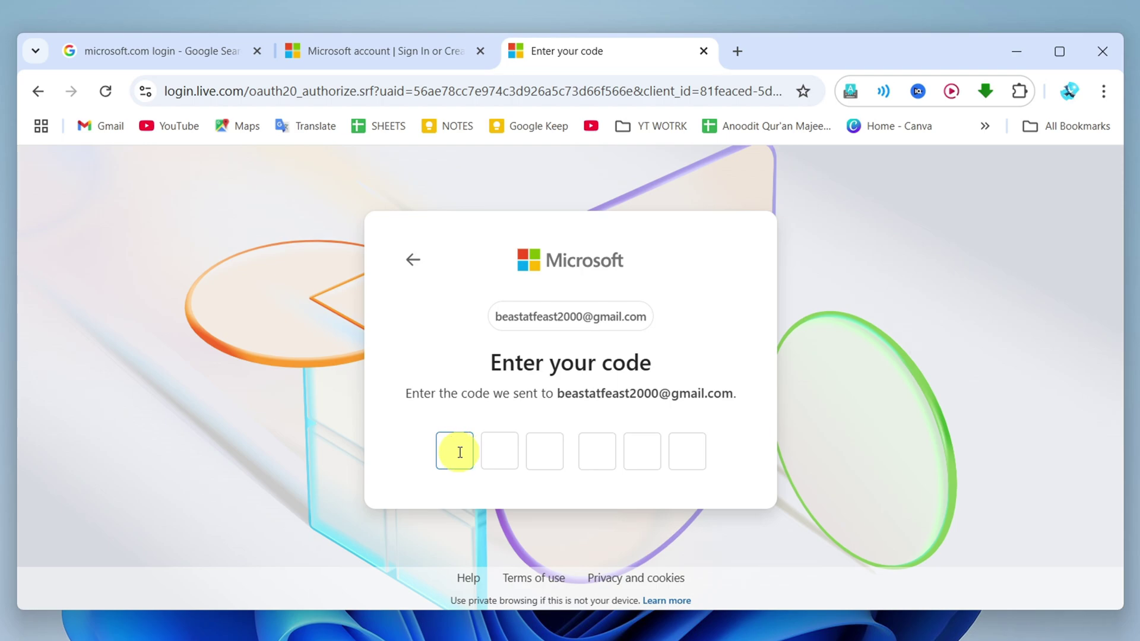
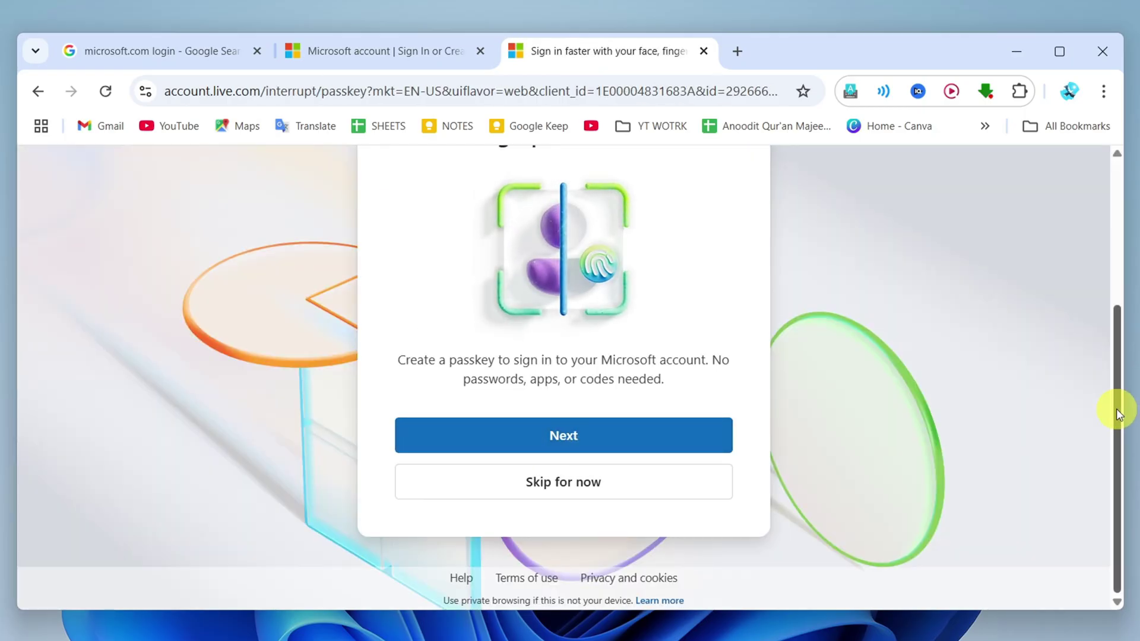
Step: Skip passkey setup to finish signing in
{"action": "left_click_drag", "start_coordinate": [1115, 408], "coordinate": [1117, 370]}
{"action": "left_click", "coordinate": [572, 561]}
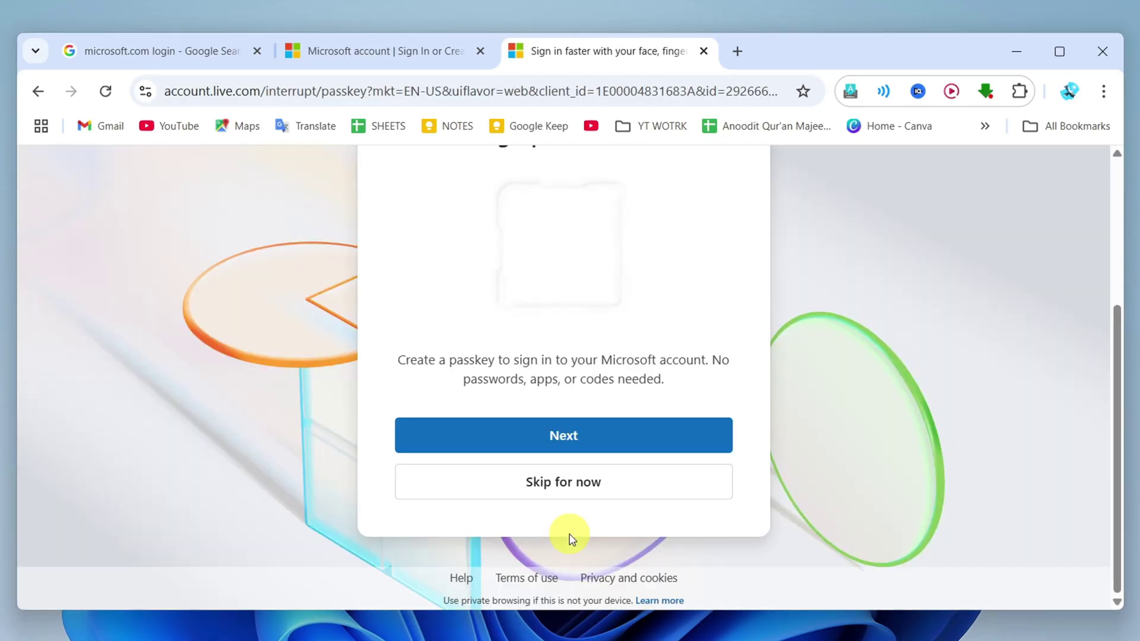
{"action": "left_click", "coordinate": [579, 493]}
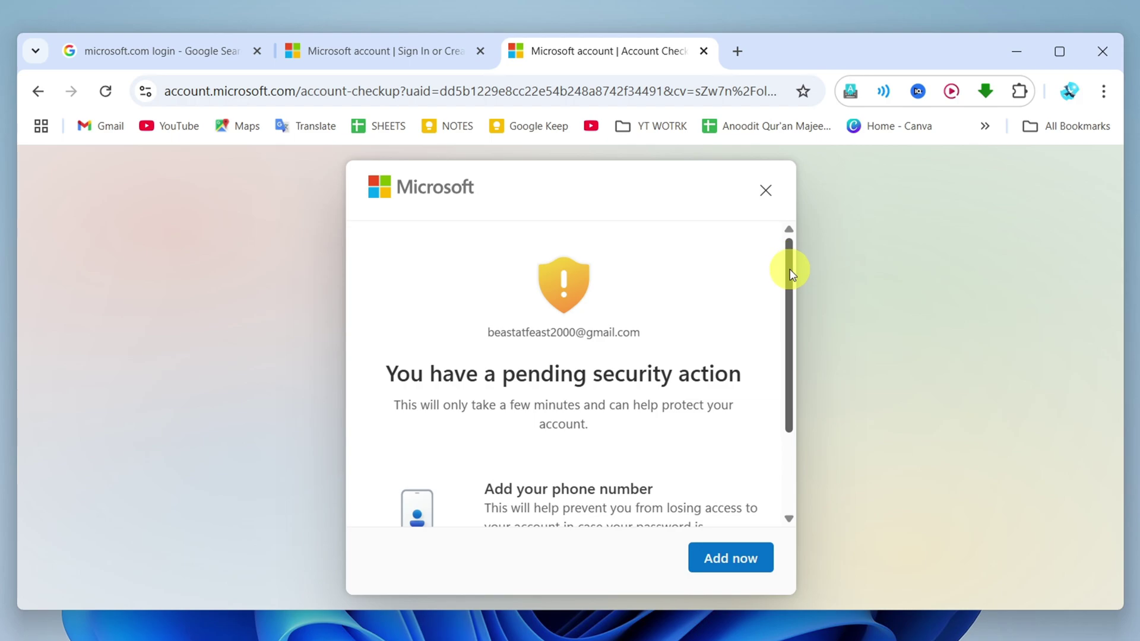
Step: Close the security action prompt and open My profile from the HT avatar menu
{"action": "left_click_drag", "start_coordinate": [786, 280], "coordinate": [781, 204]}
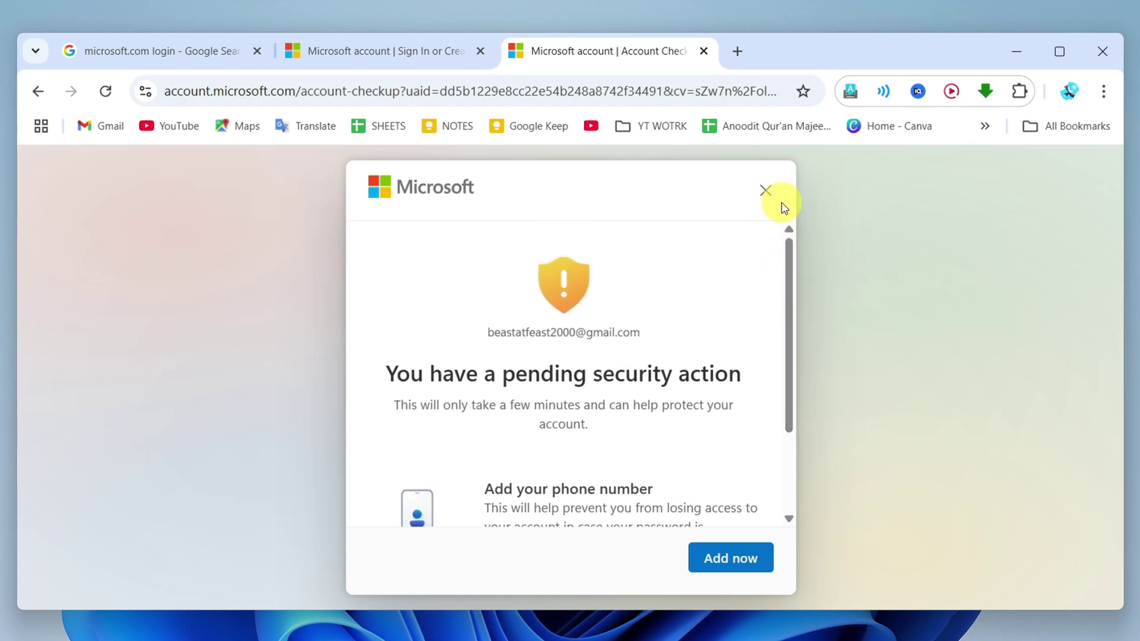
{"action": "left_click", "coordinate": [765, 191]}
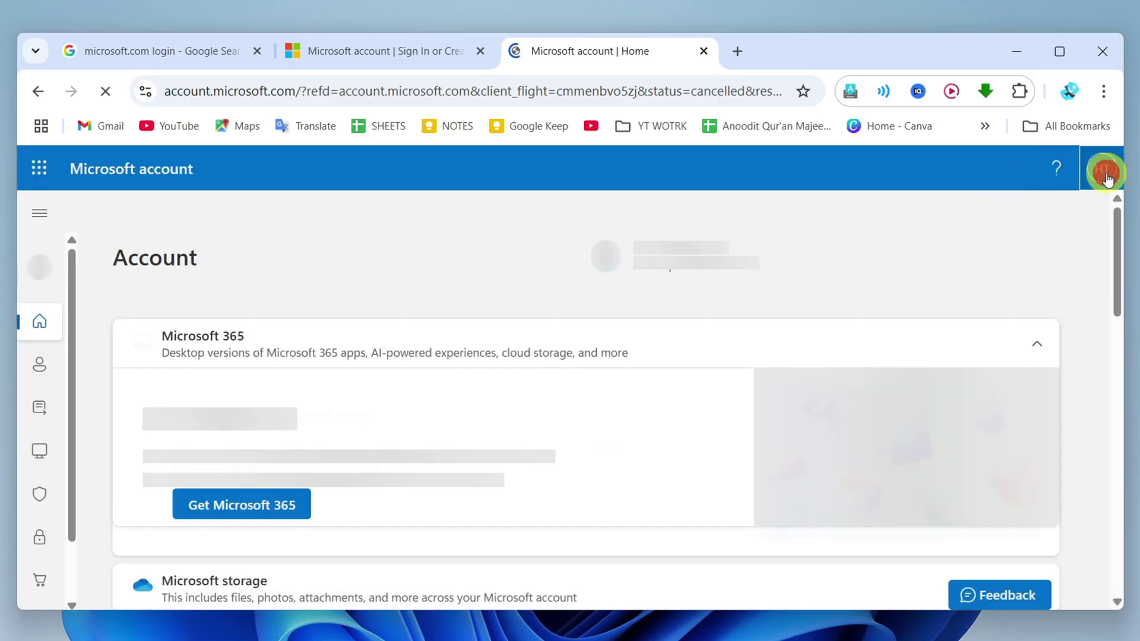
{"action": "left_click", "coordinate": [1105, 173]}
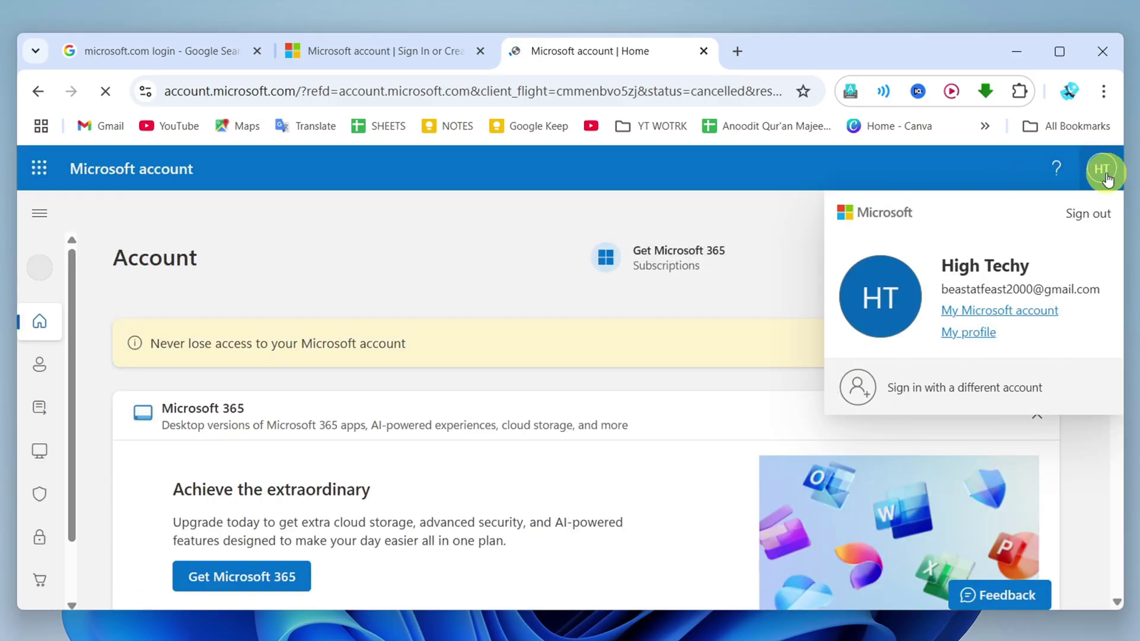
{"action": "left_click", "coordinate": [977, 336]}
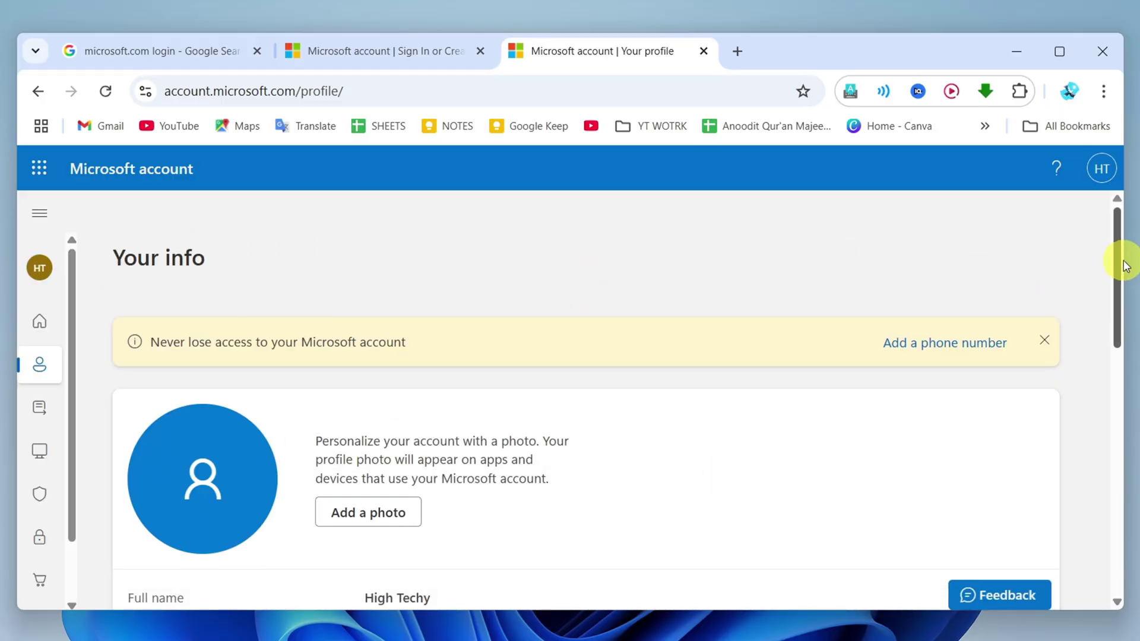
{"action": "left_click_drag", "start_coordinate": [1117, 257], "coordinate": [1094, 224]}
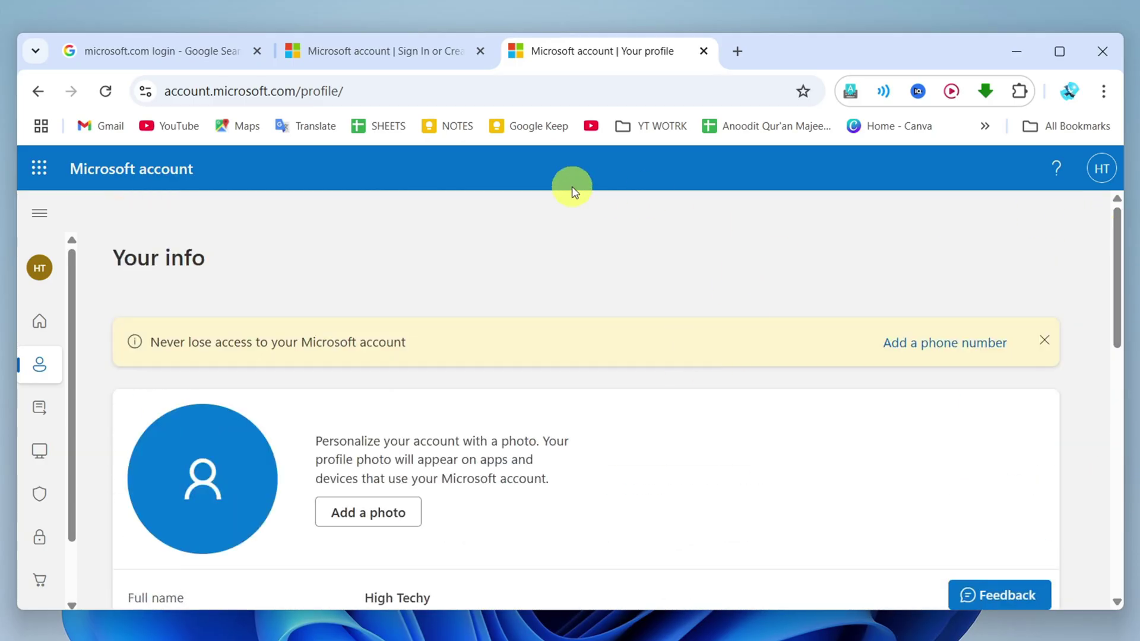